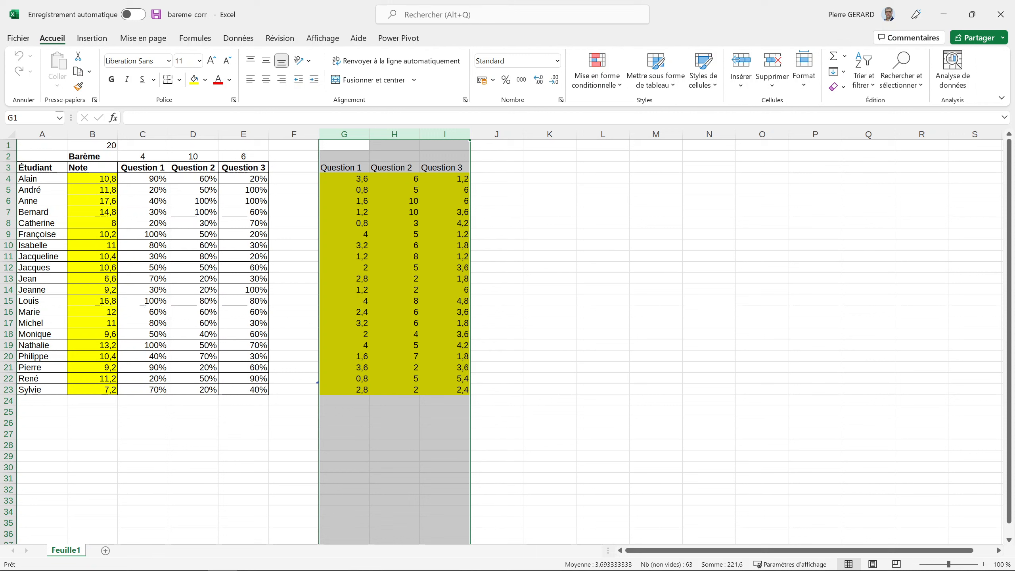
# Step: Rename the sheet Feuille1 as Notes
pyautogui.doubleClick(66, 551)
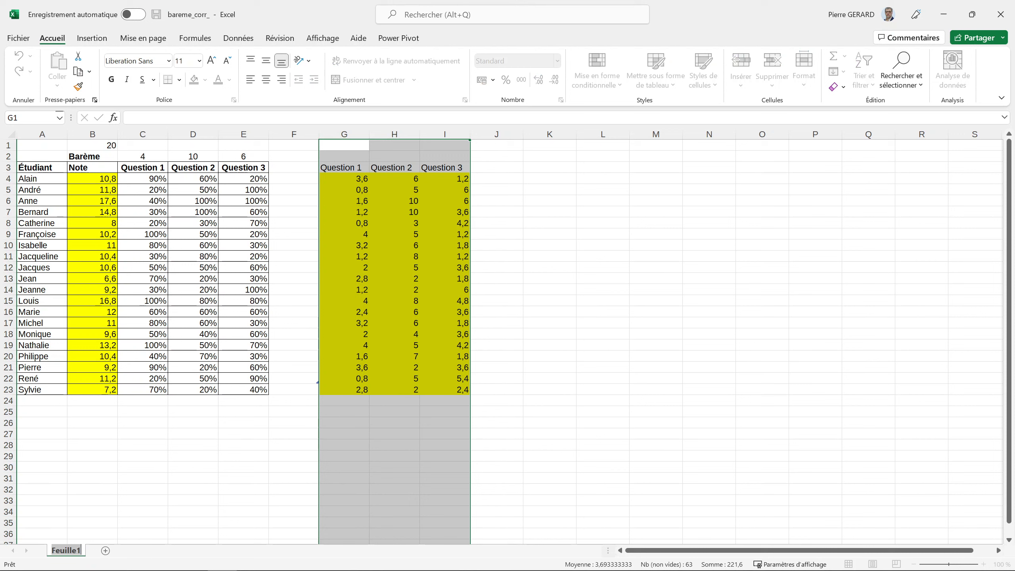
pyautogui.write('Notes')
pyautogui.press('Return')
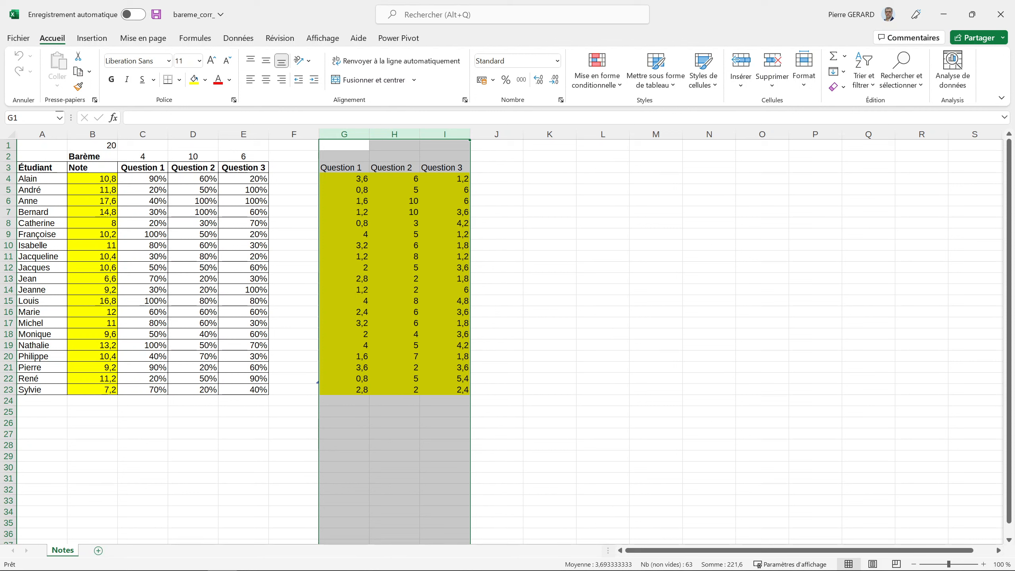
# Step: Add a new sheet to the workbook and name it Calculs
pyautogui.click(98, 550)
pyautogui.doubleClick(96, 550)
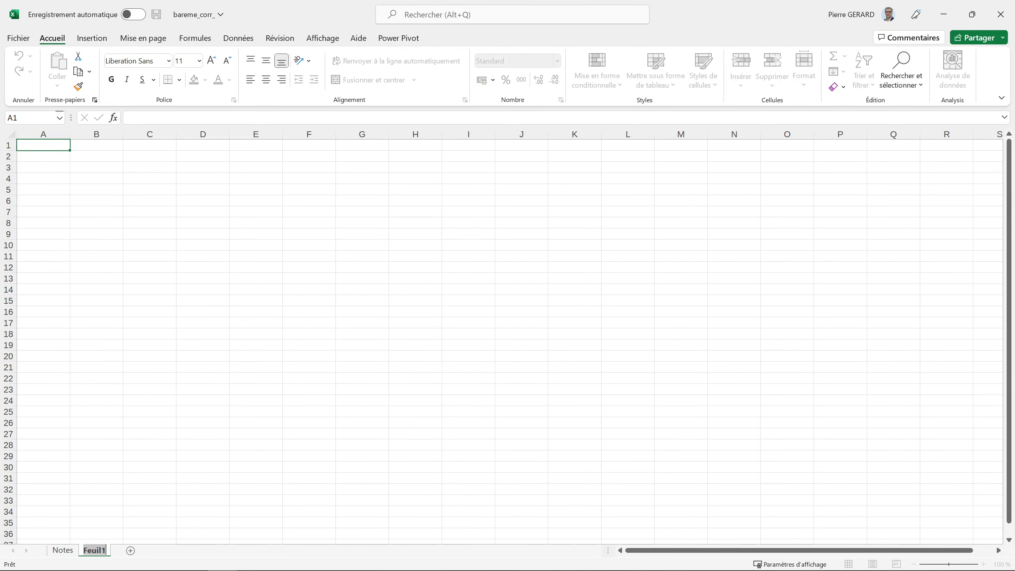
pyautogui.write('Calculs')
pyautogui.press('Return')
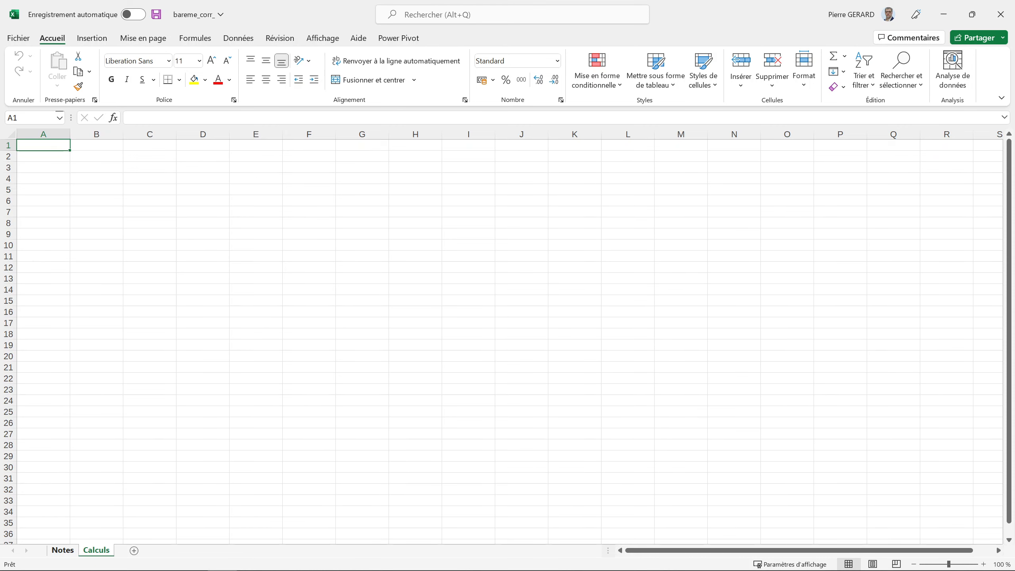
# Step: Move columns G to I of the Notes sheet to the Calculs sheet, starting at cell A1
pyautogui.click(63, 550)
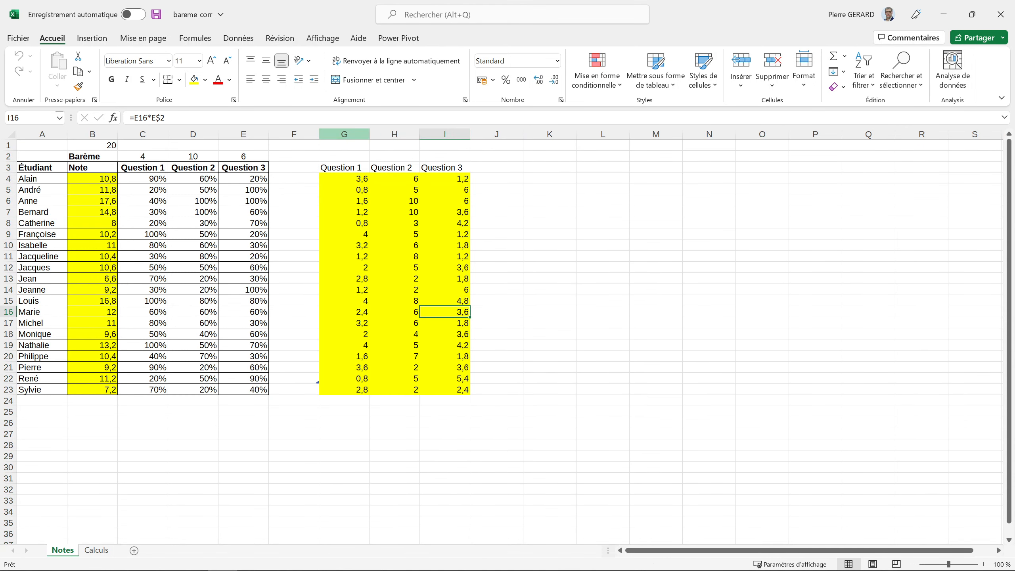
pyautogui.moveTo(344, 134); pyautogui.dragTo(445, 135)
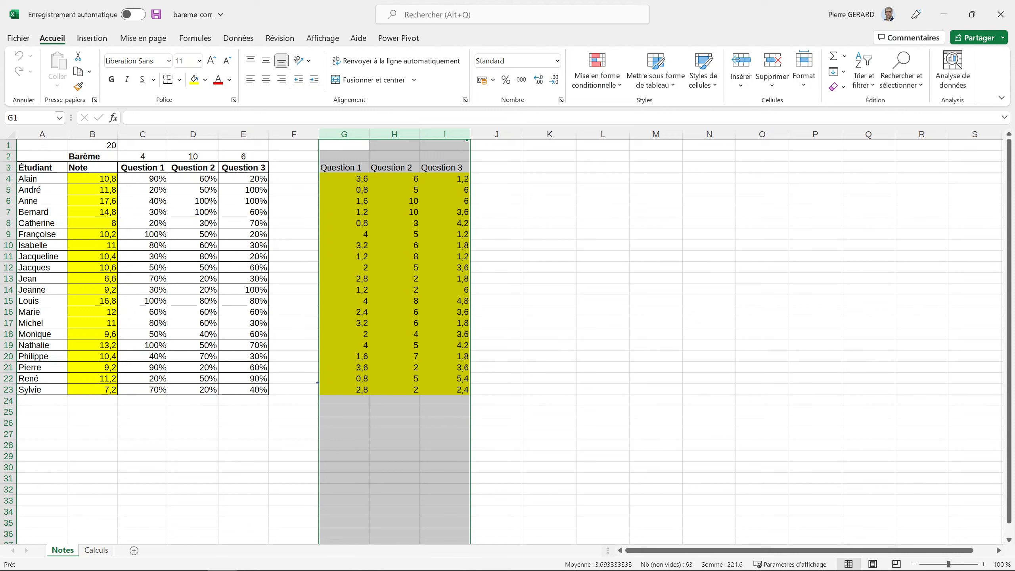
pyautogui.hotkey('ctrl', 'c')
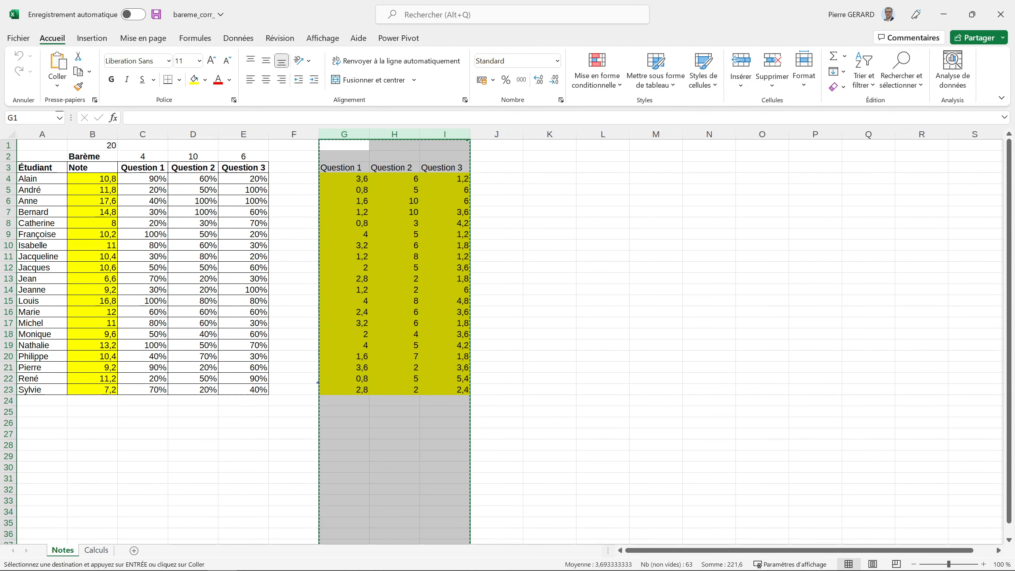
pyautogui.click(96, 550)
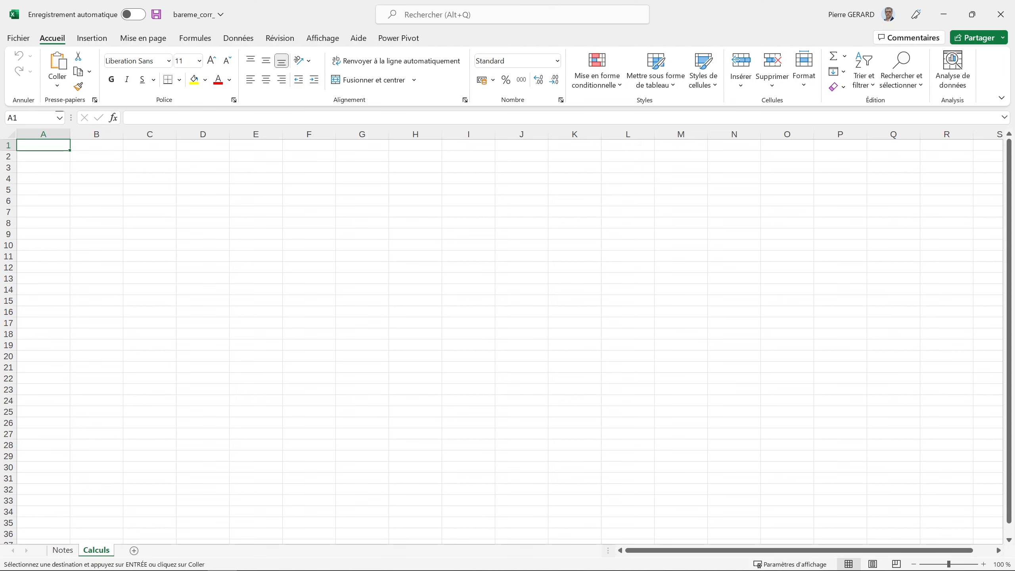
pyautogui.press('Return')
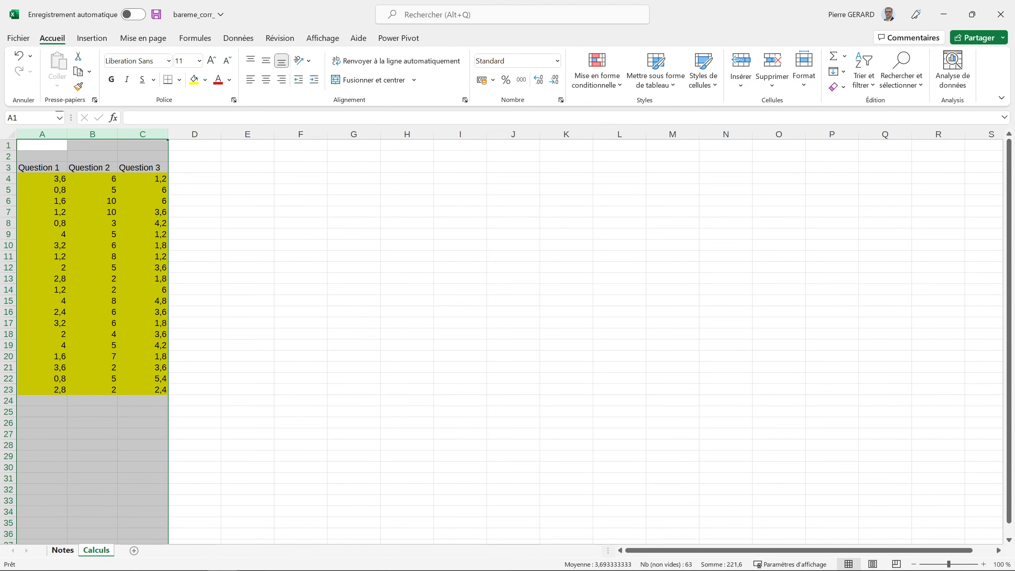
# Step: Replace the formula in cell B4 of the Notes sheet with =SOMME(Calculs!A4:C4)
pyautogui.click(62, 550)
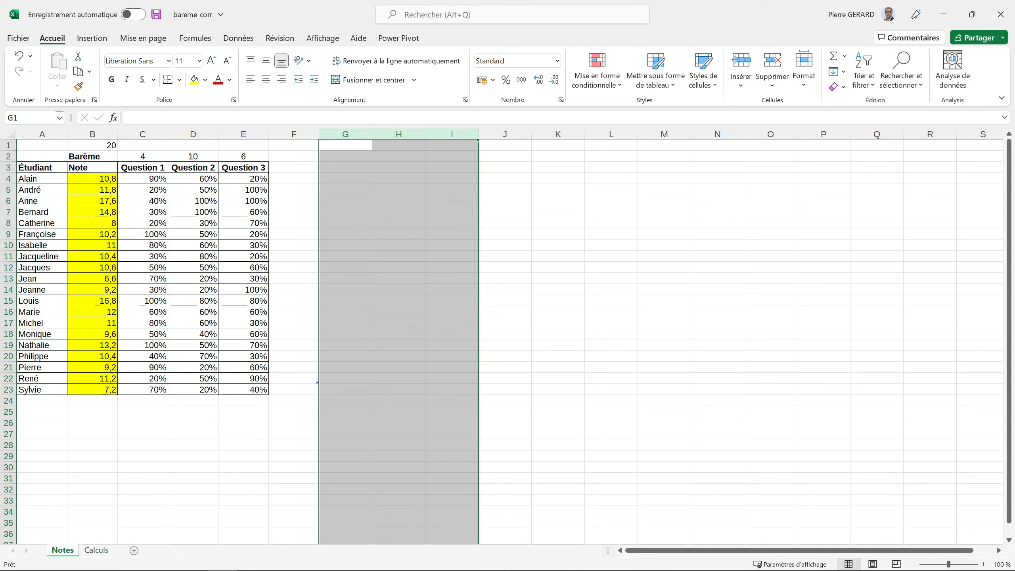
pyautogui.click(345, 412)
pyautogui.click(193, 434)
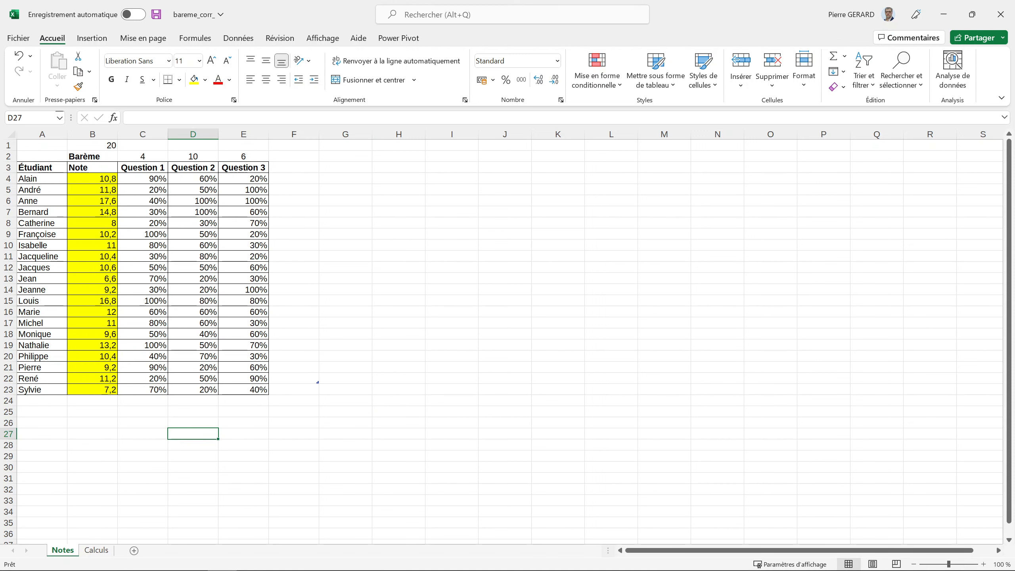
pyautogui.click(92, 179)
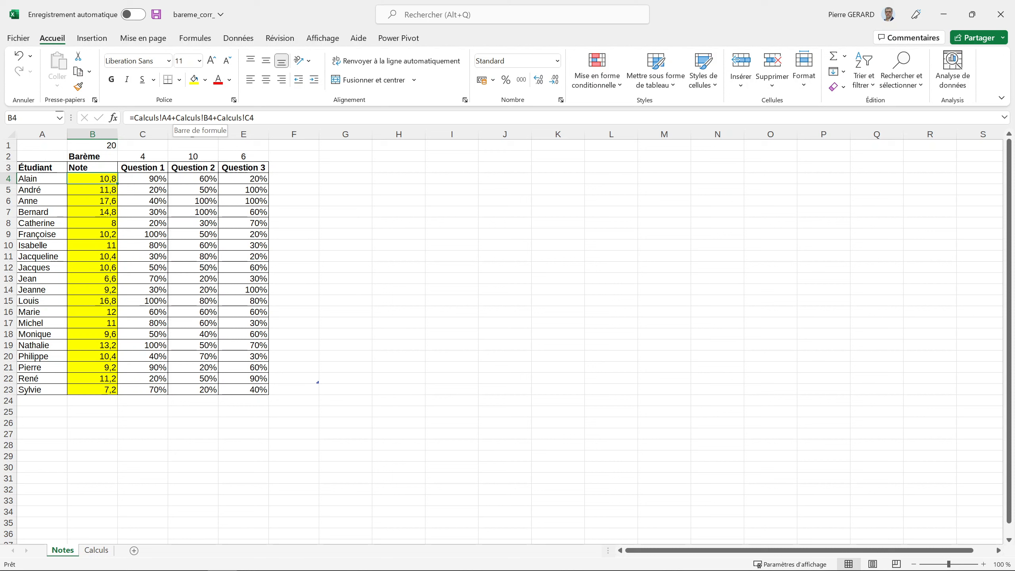
pyautogui.moveTo(133, 118); pyautogui.dragTo(256, 118)
pyautogui.write('somme(')
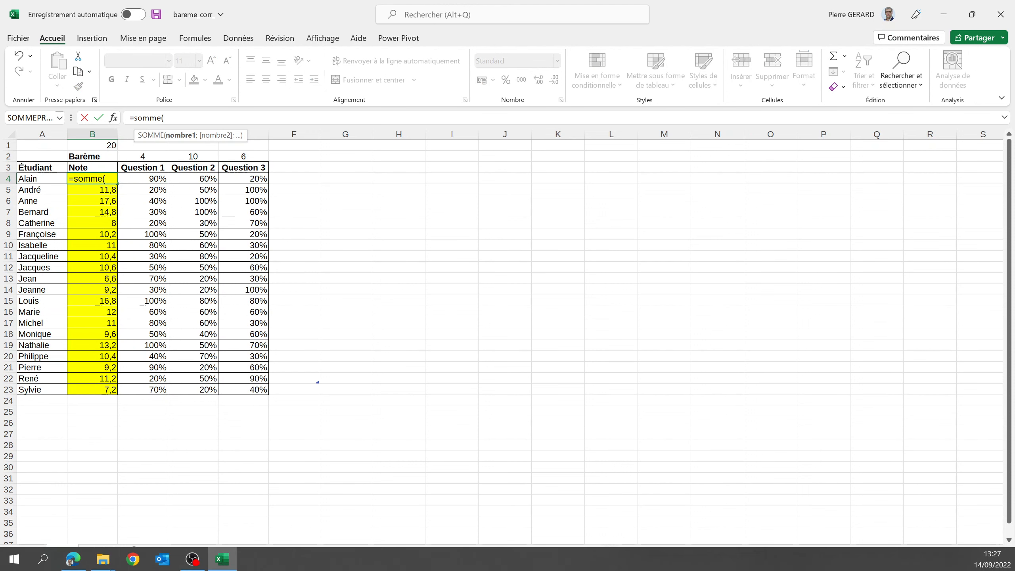
pyautogui.click(96, 550)
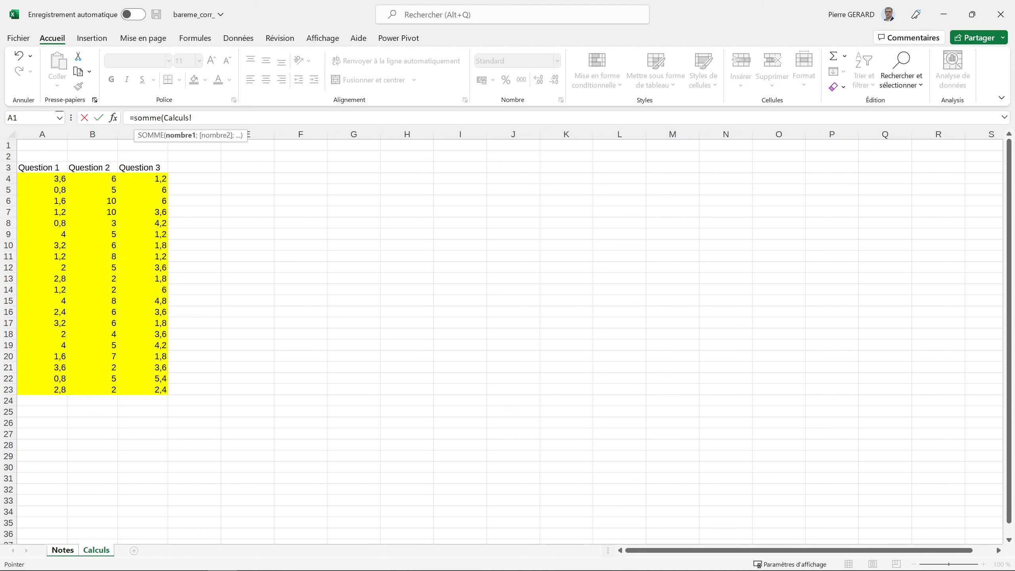
pyautogui.moveTo(40, 178); pyautogui.dragTo(164, 178)
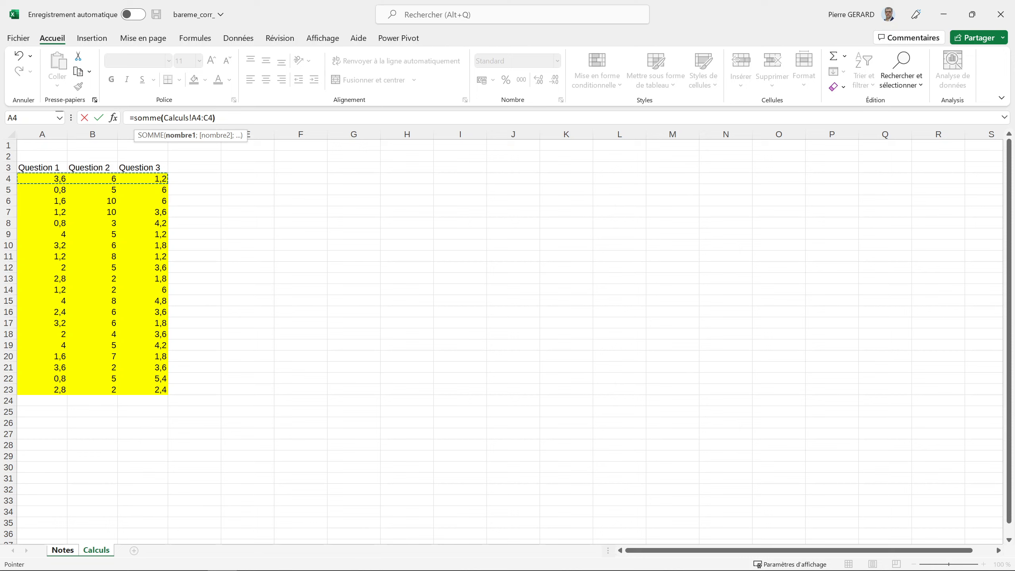
pyautogui.write(')')
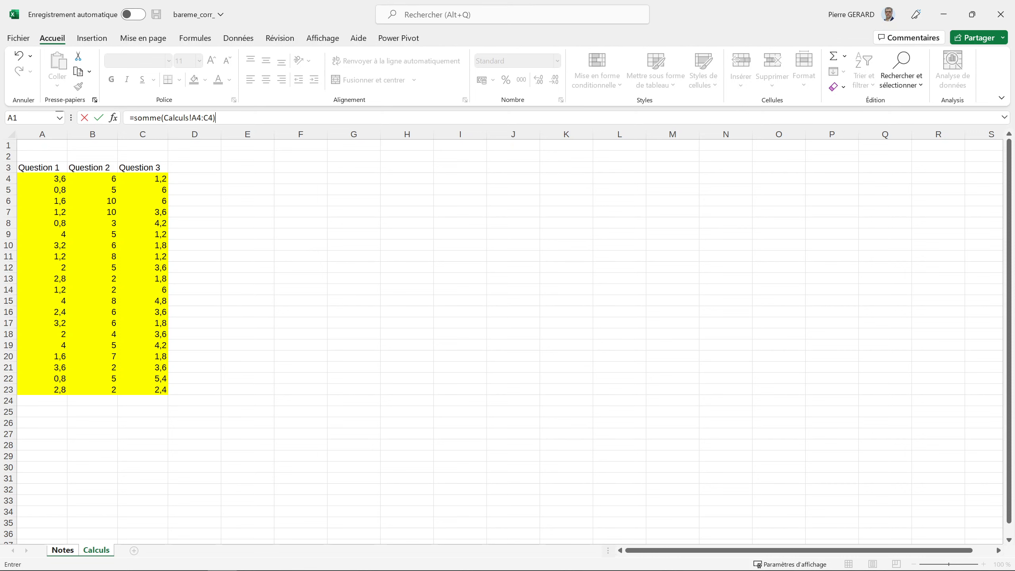
pyautogui.press('Return')
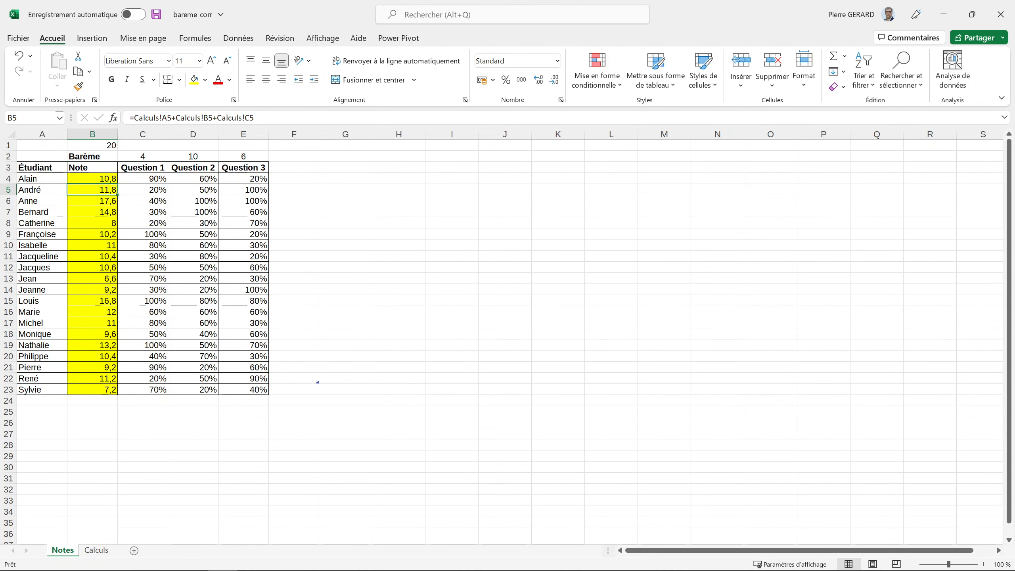
# Step: Copy the B4 sum formula down to B23 and check several of the copied formulas
pyautogui.click(92, 179)
pyautogui.moveTo(118, 183); pyautogui.dragTo(117, 394)
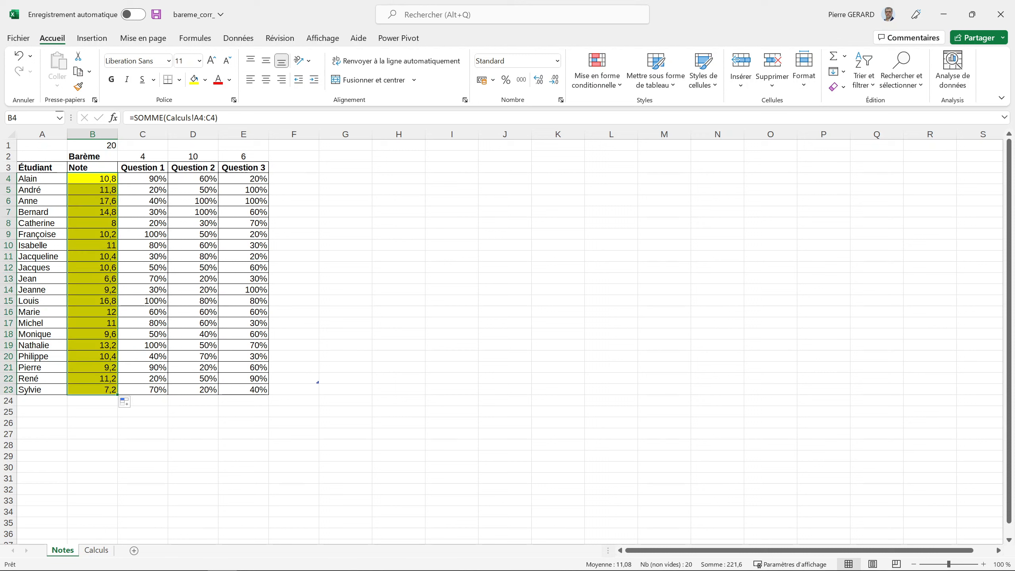
pyautogui.click(92, 301)
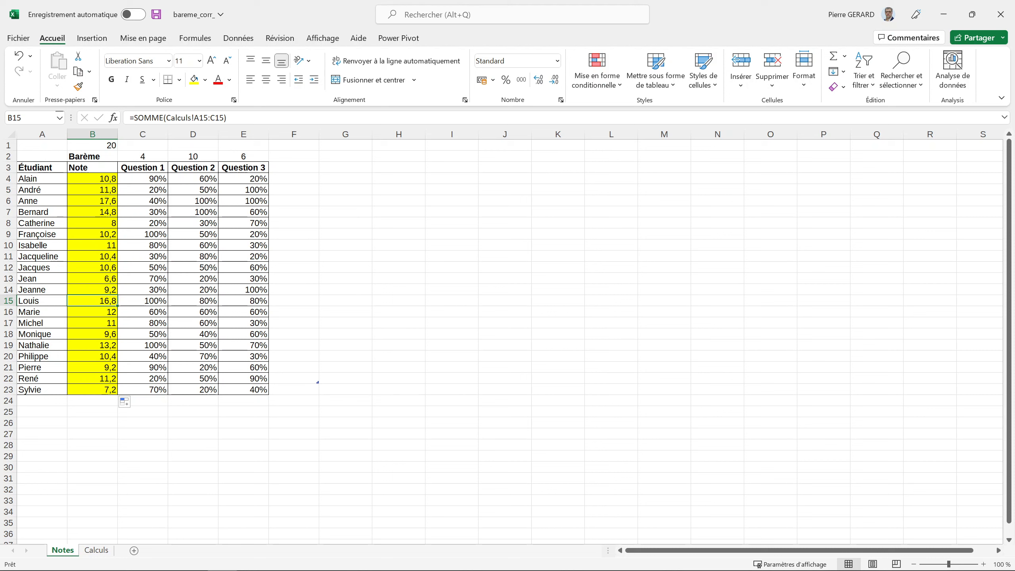
pyautogui.click(92, 234)
pyautogui.click(92, 278)
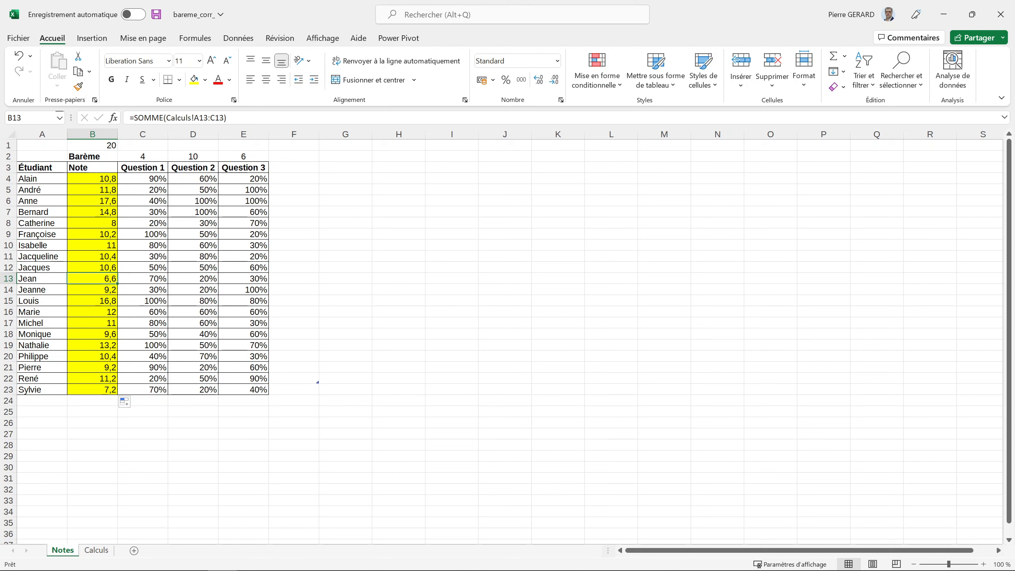
pyautogui.click(92, 312)
pyautogui.click(93, 356)
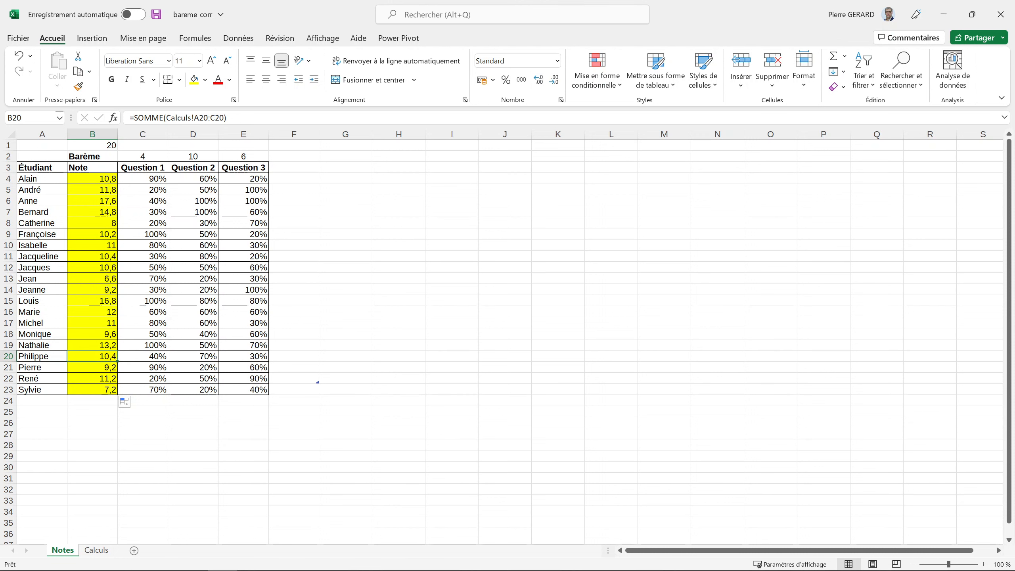
# Step: Fill the formula in cell A4 of the Calculs sheet across the range A4:C23
pyautogui.click(96, 550)
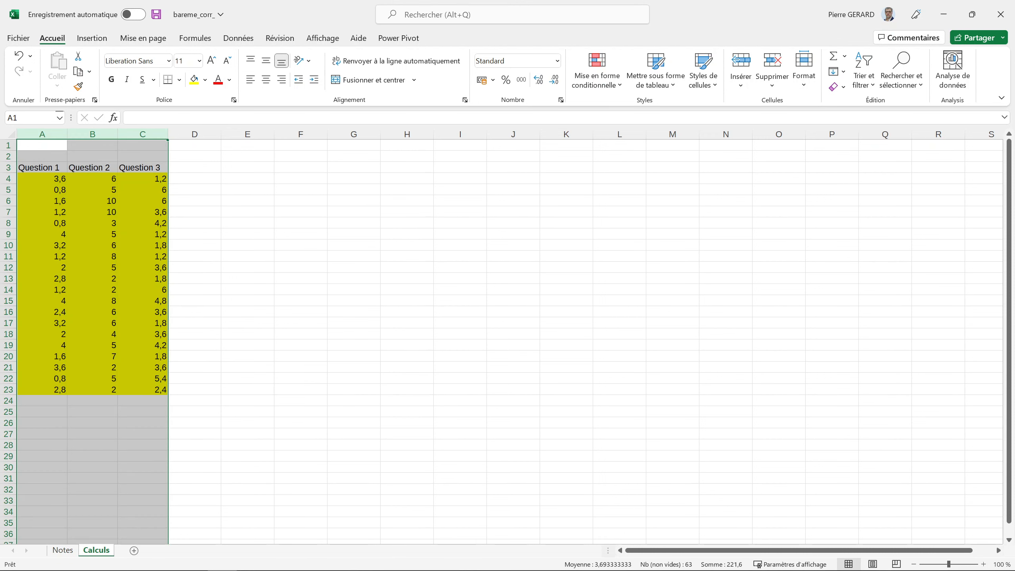
pyautogui.click(42, 179)
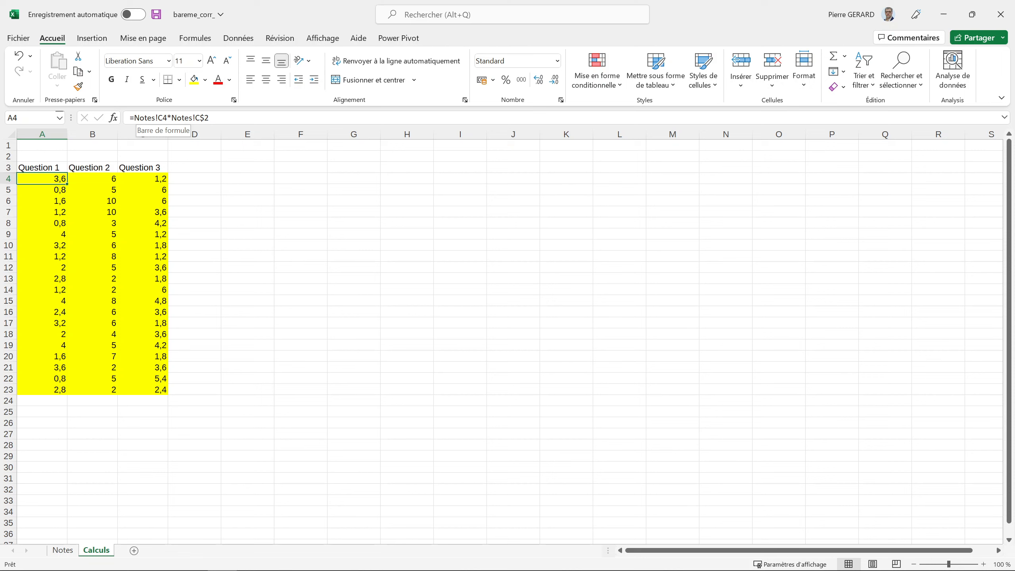
pyautogui.moveTo(67, 184); pyautogui.dragTo(164, 393)
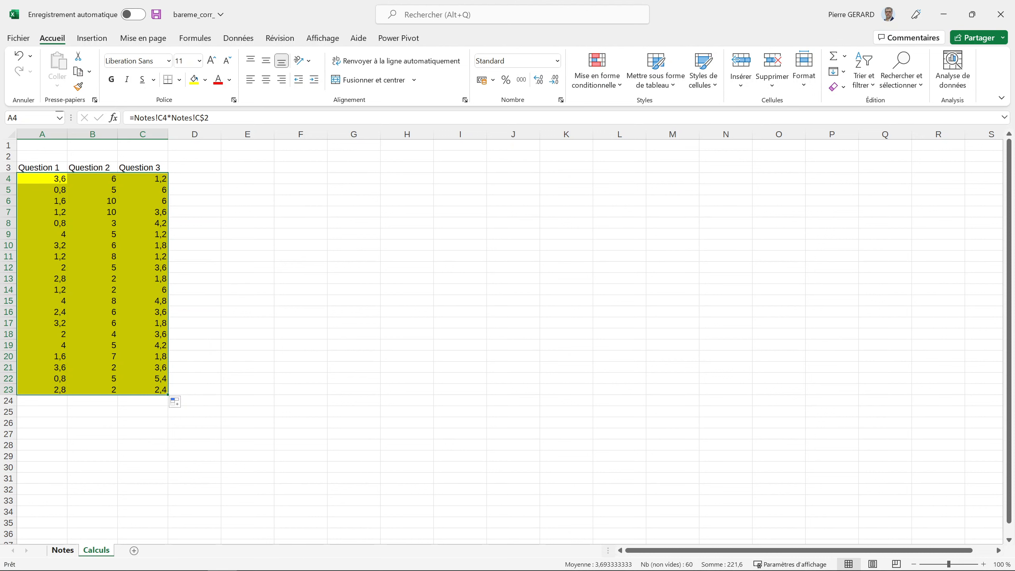
# Step: Examine the sheet name and the cell range referenced in the formula of cell B4 on the Notes sheet
pyautogui.click(62, 550)
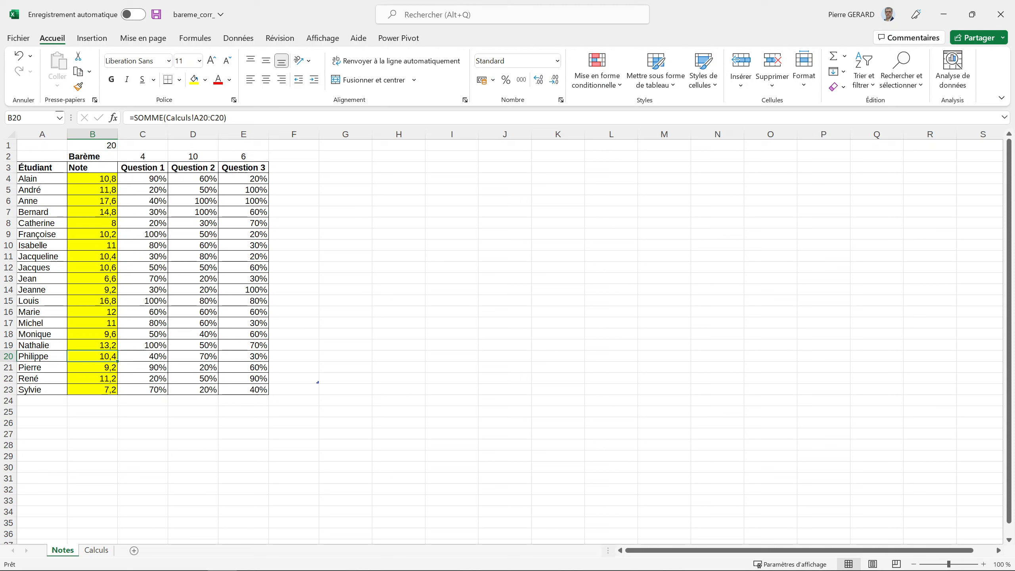
pyautogui.click(92, 179)
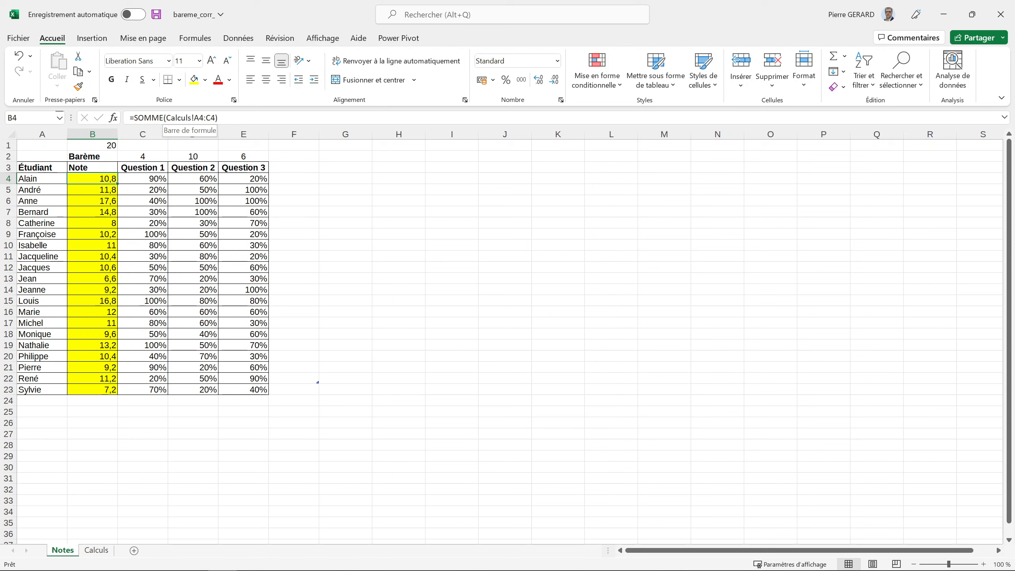
pyautogui.doubleClick(177, 117)
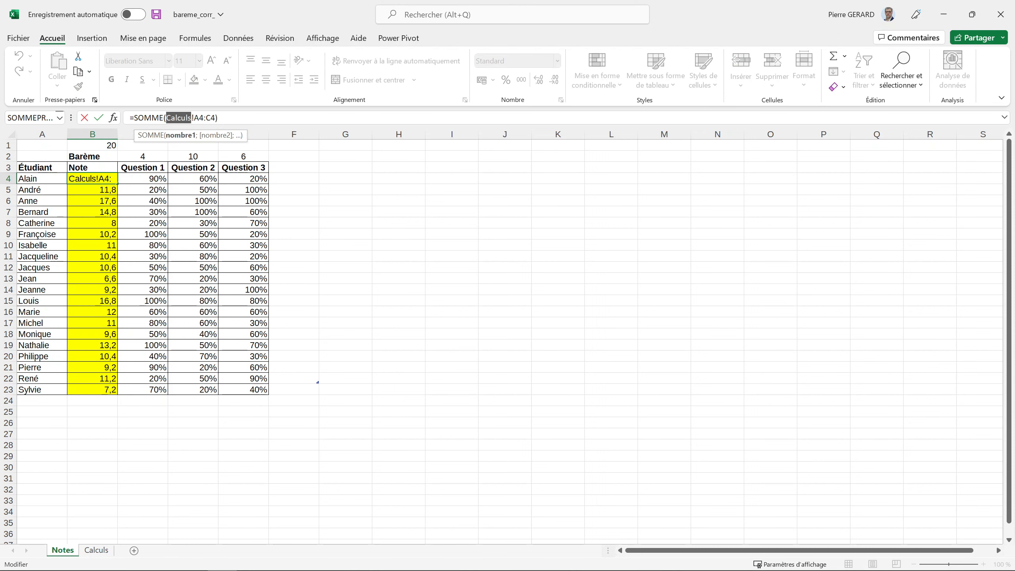
pyautogui.click(220, 117)
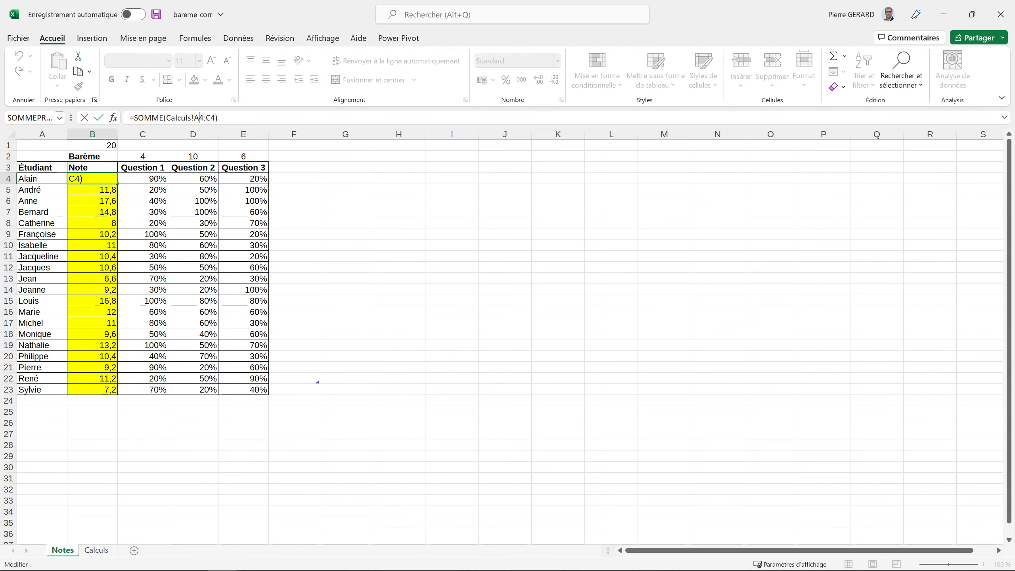
pyautogui.doubleClick(199, 118)
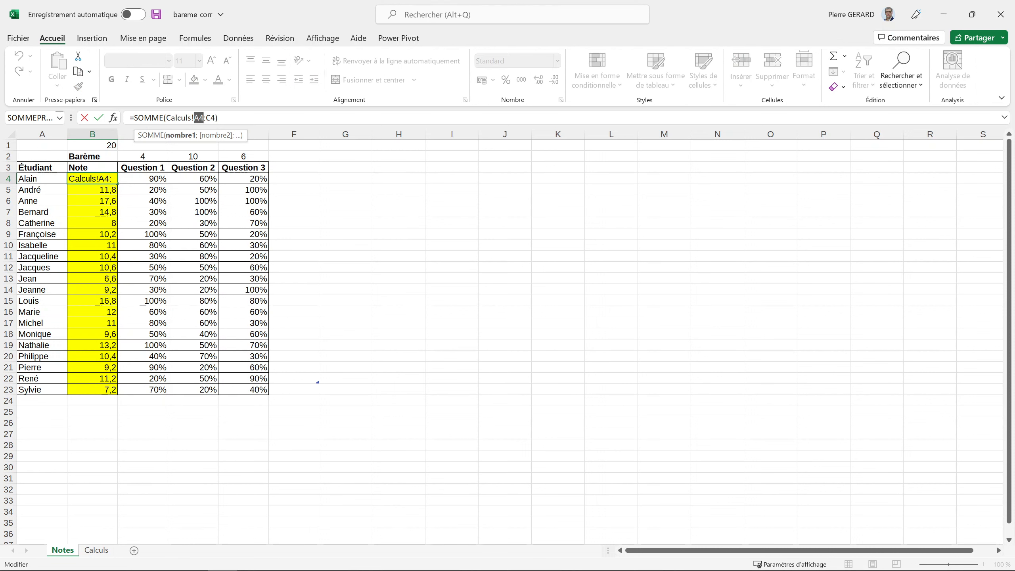
pyautogui.hotkey('shift', 'Right')
pyautogui.hotkey('shift', 'Right')
pyautogui.hotkey('shift', 'Right')
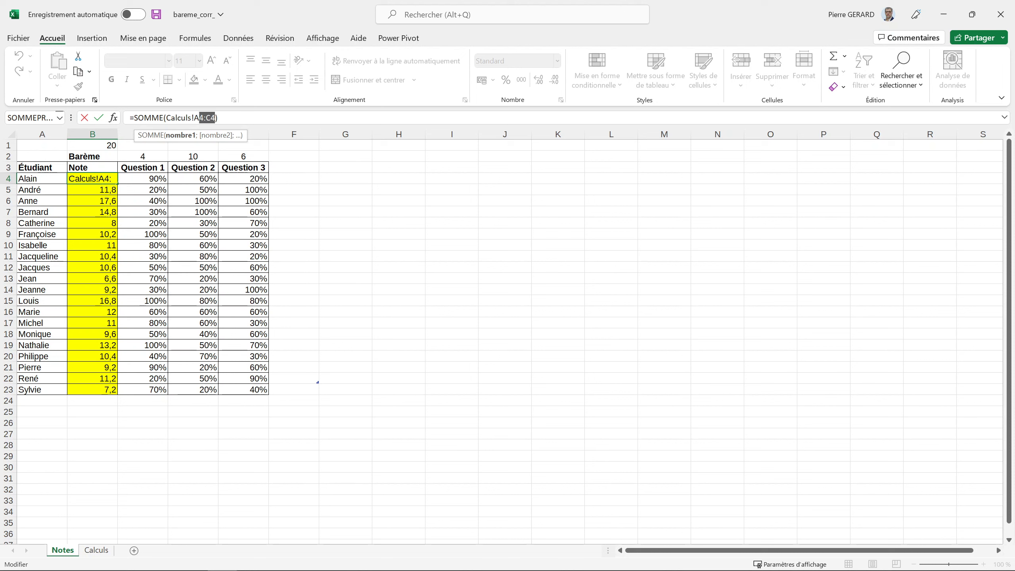
pyautogui.click(219, 117)
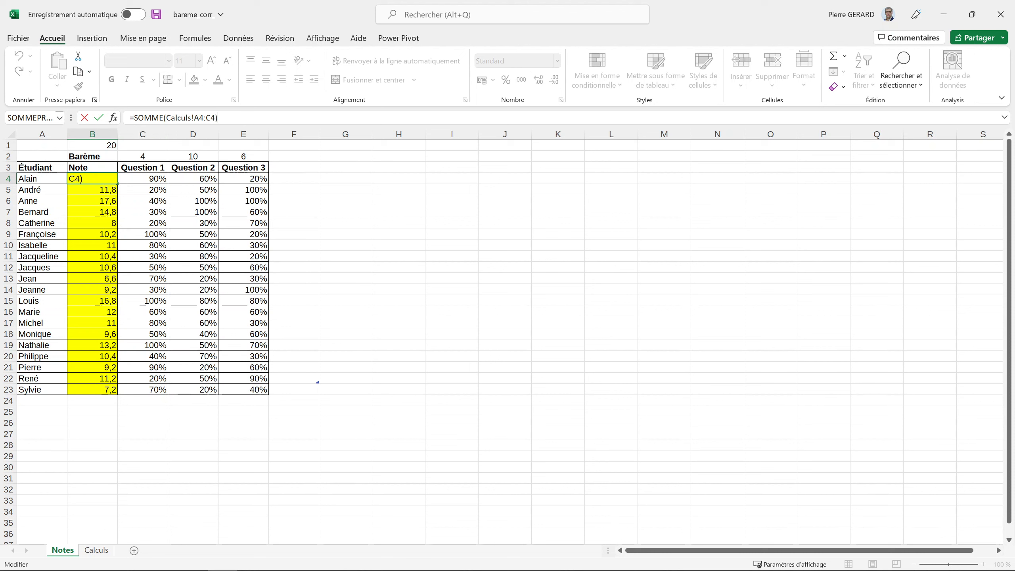